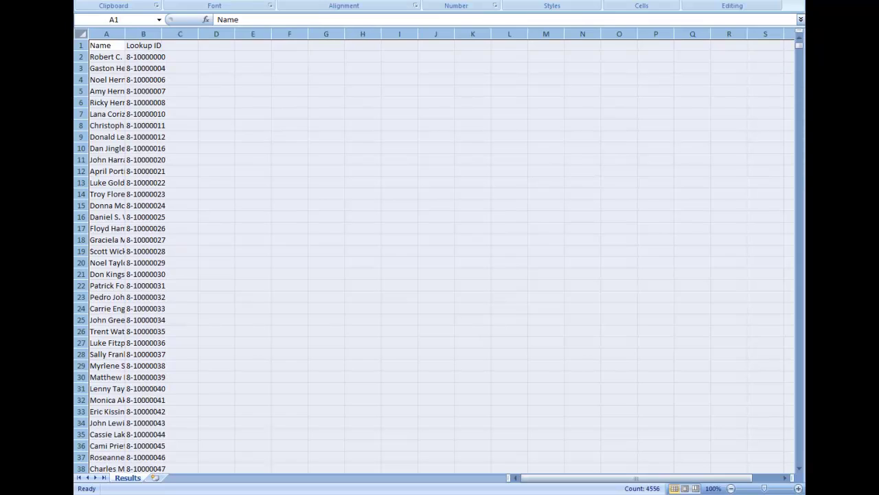
- Save the workbook as 'Import Selection Video' in CSV (Comma delimited) format, keeping CSV despite the warning
key(alt+f)
click(118, 31)
click(364, 160)
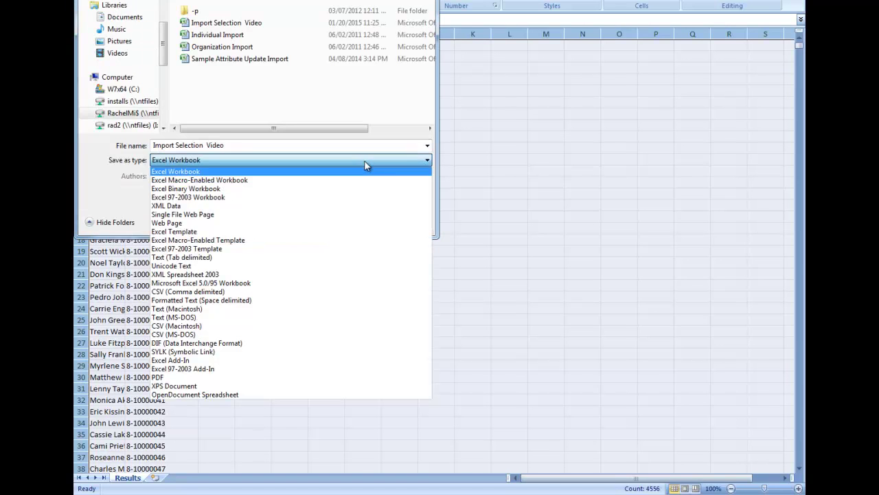
click(247, 291)
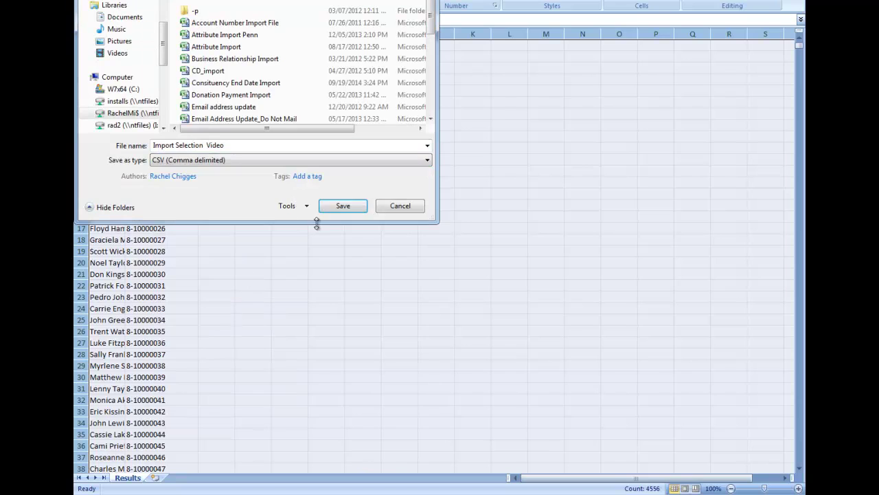
click(344, 206)
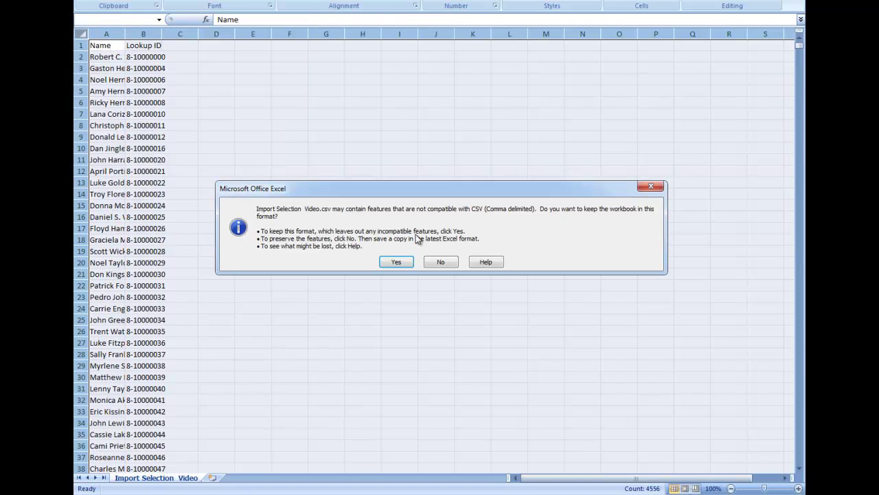
click(397, 261)
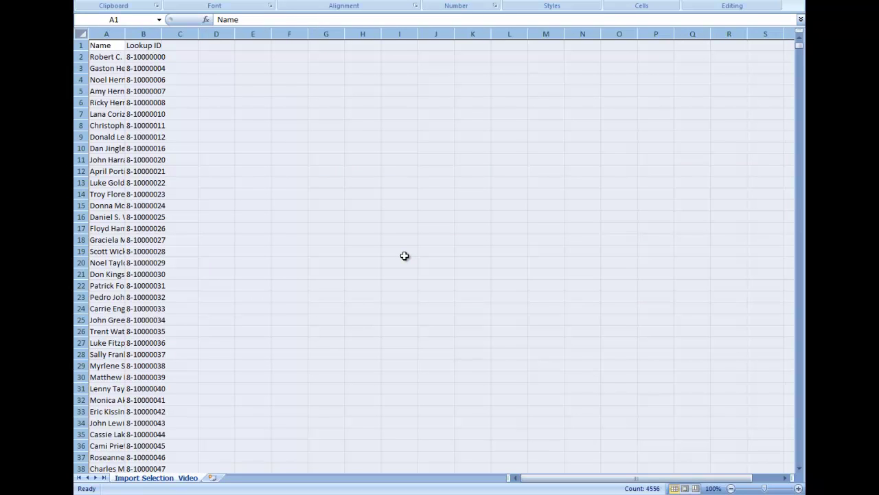
- Select column B to check the lookup IDs
click(146, 33)
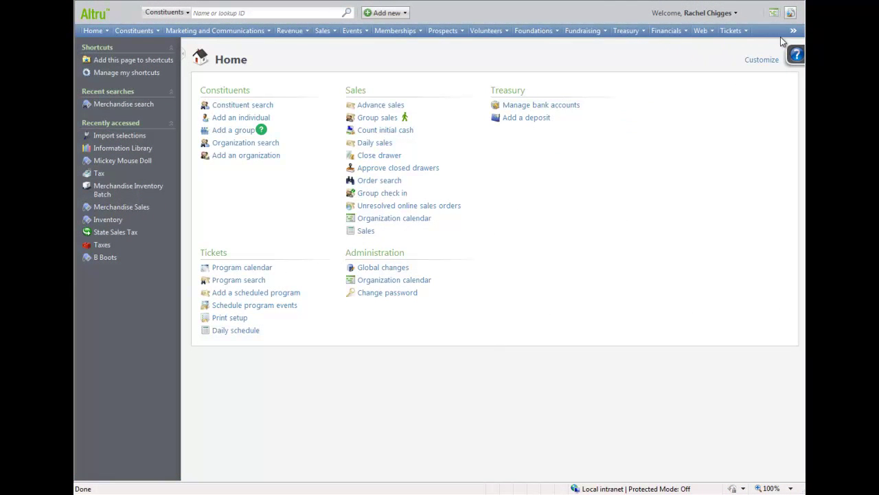
- From Analysis, open Import selections and start adding a new imported selection
click(794, 31)
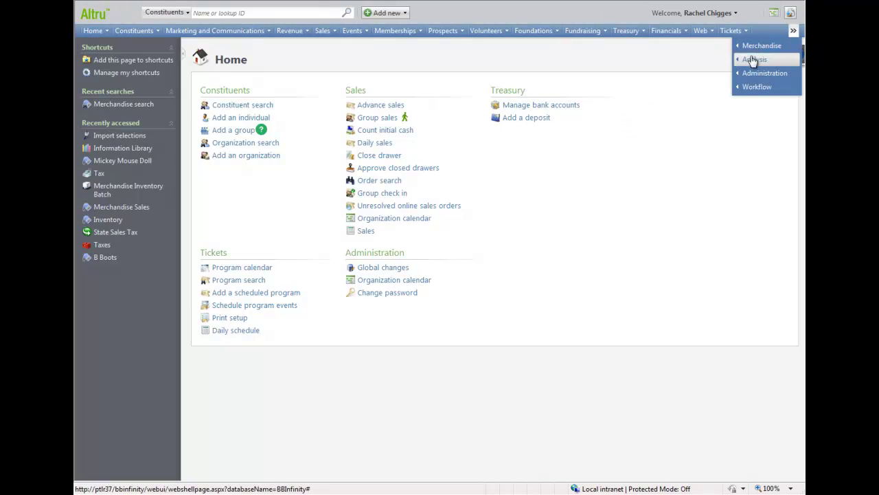
click(751, 57)
click(253, 279)
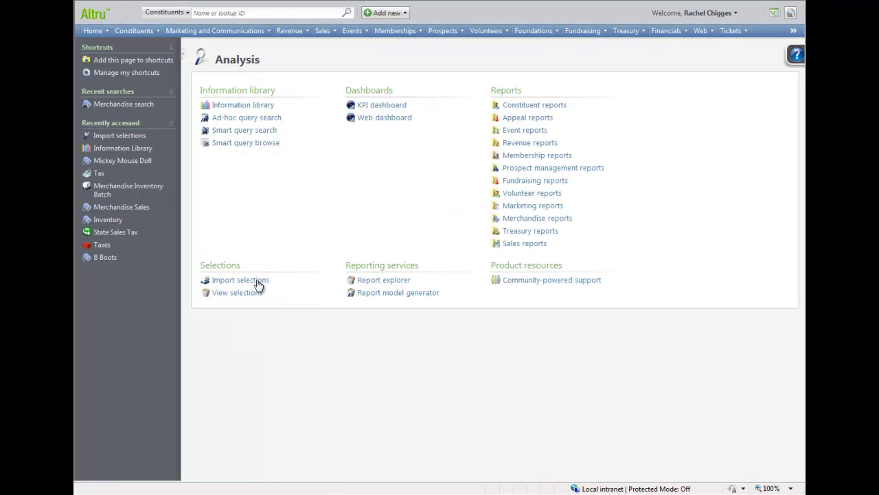
click(309, 83)
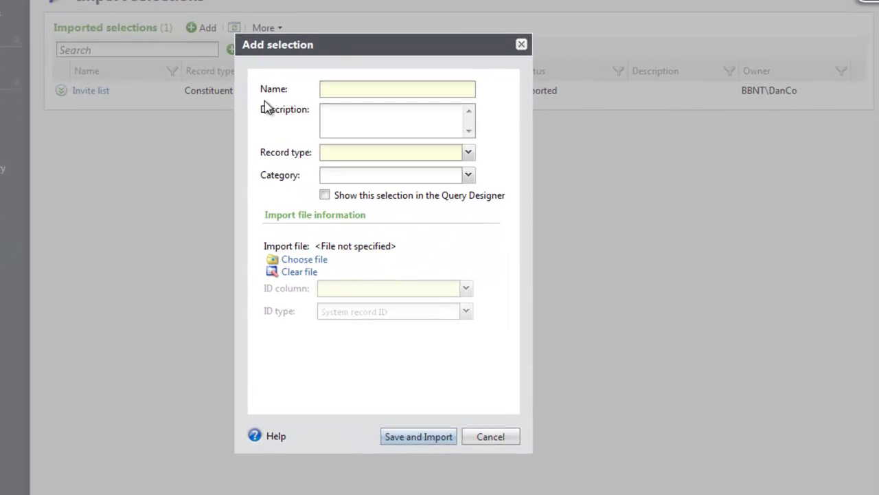
- Enter name 'Member Mailing 2015', description 'Yearly member solicitation.', and choose record type Constituent
click(338, 89)
text(Member Mailing 2015)
click(352, 122)
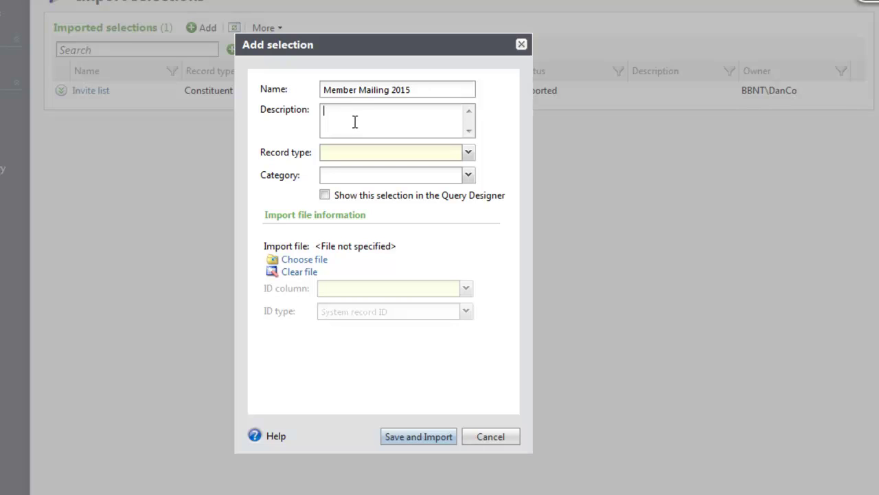
text(Yearly member solicitation.)
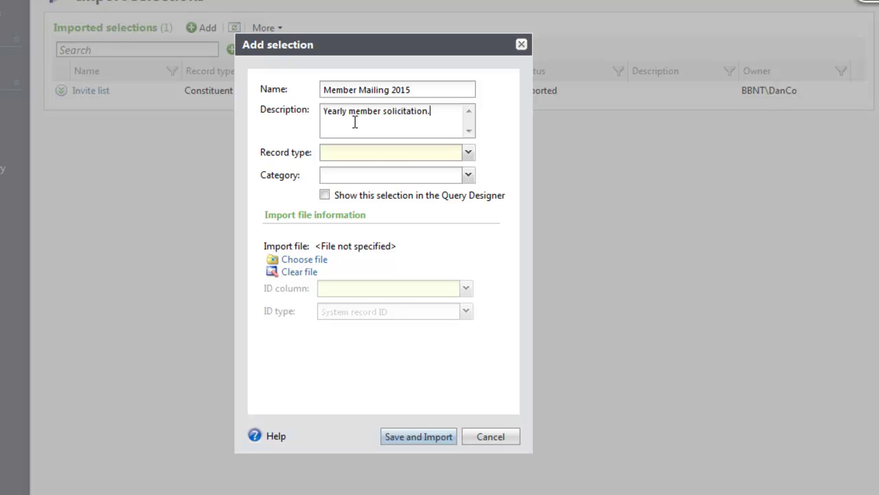
click(467, 154)
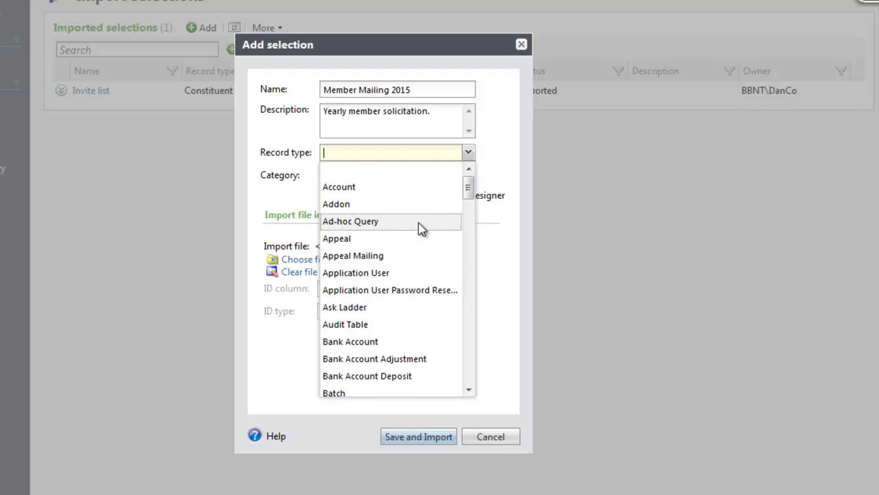
scroll(416, 297, down, 4)
scroll(414, 302, down, 3)
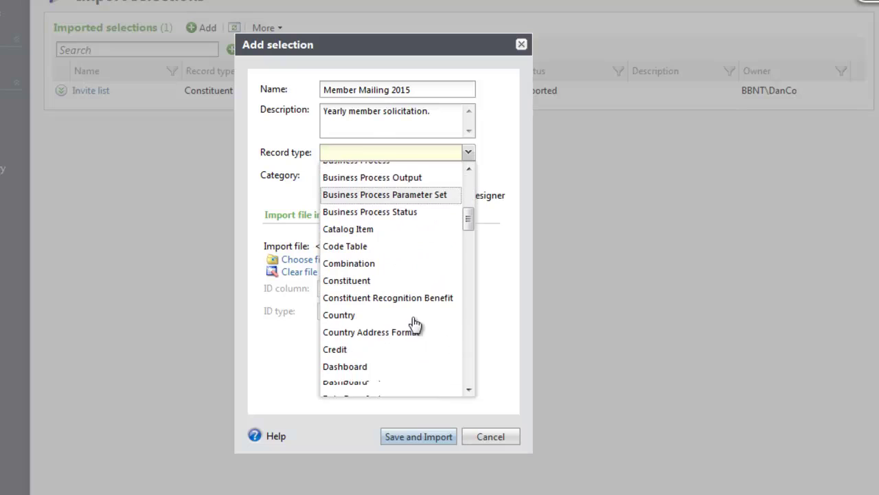
click(375, 268)
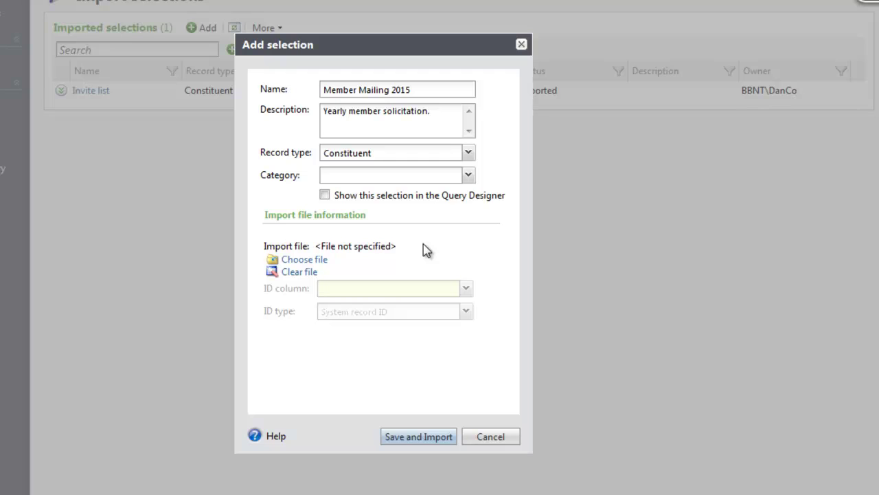
- Enable 'Show this selection in the Query Designer' after checking the empty category list
click(467, 175)
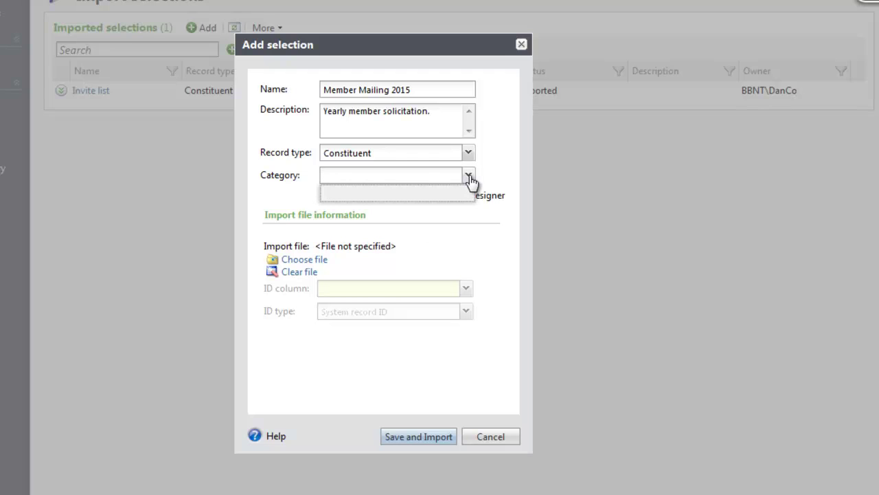
click(470, 177)
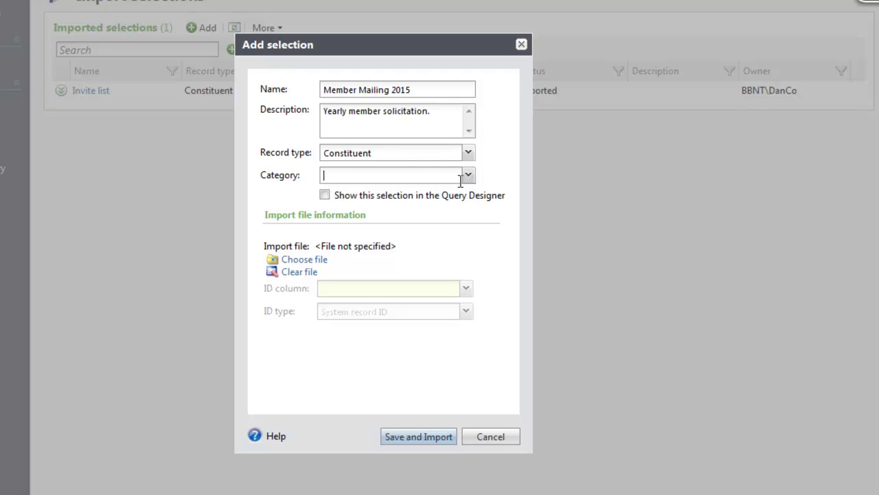
click(325, 196)
- Attach Import Selection Video.csv and set both ID column and ID type to Lookup ID
click(304, 260)
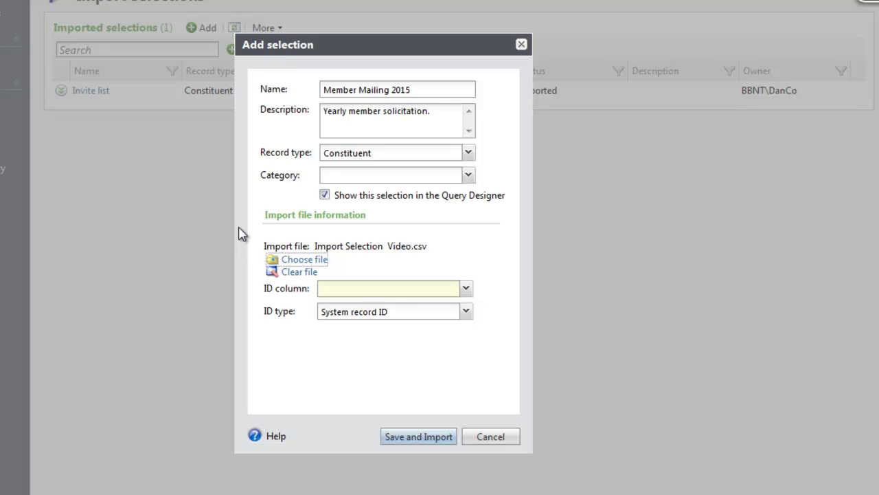
click(466, 291)
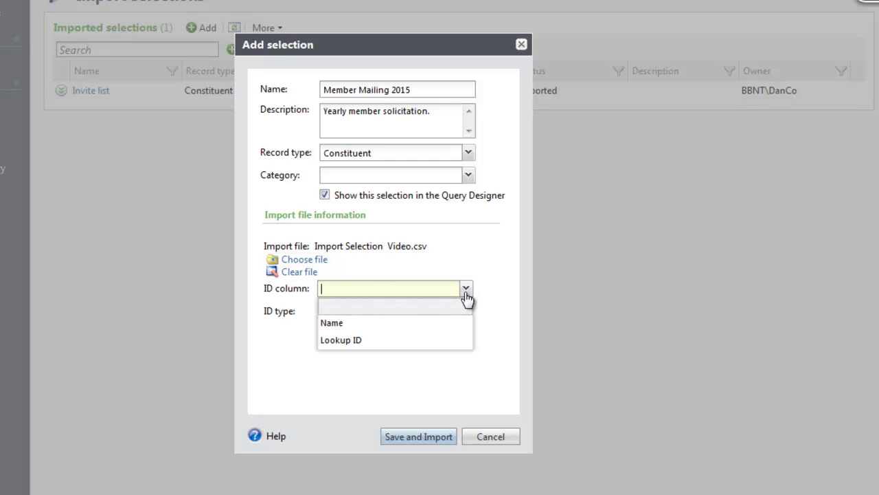
click(354, 341)
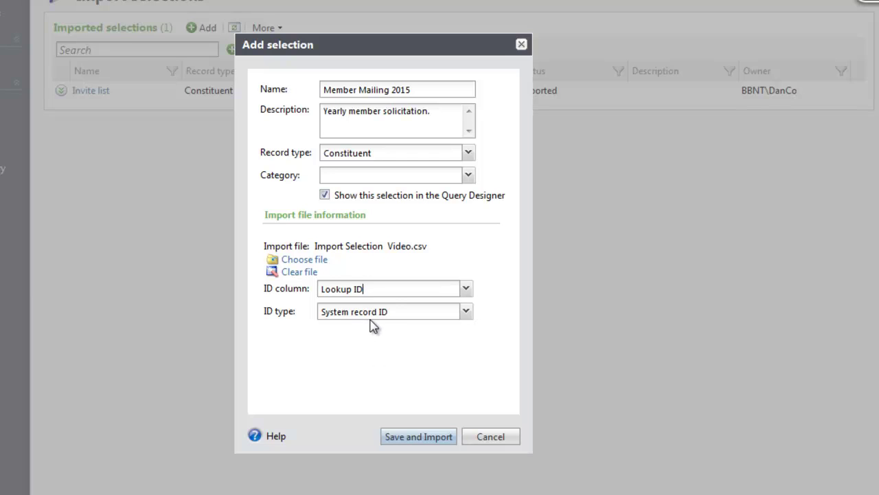
click(467, 313)
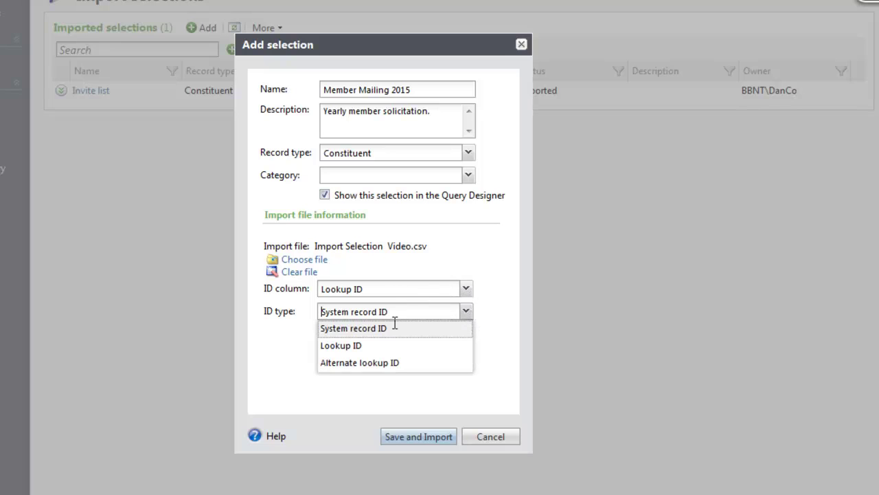
click(346, 351)
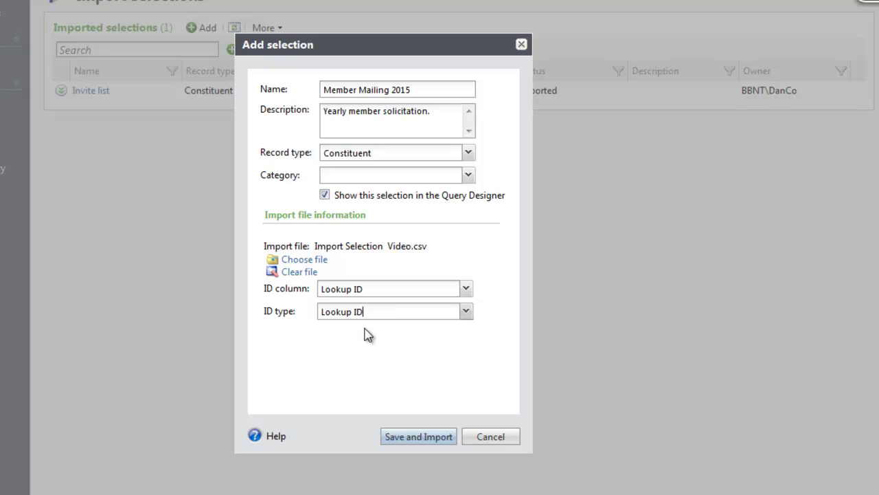
- Save and import the selection (2277 records), then open the Analysis Information Library
click(424, 438)
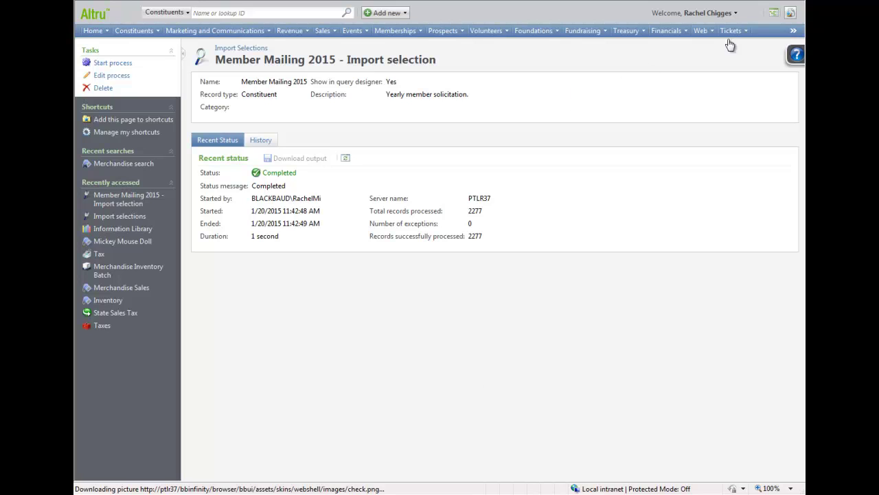
click(791, 32)
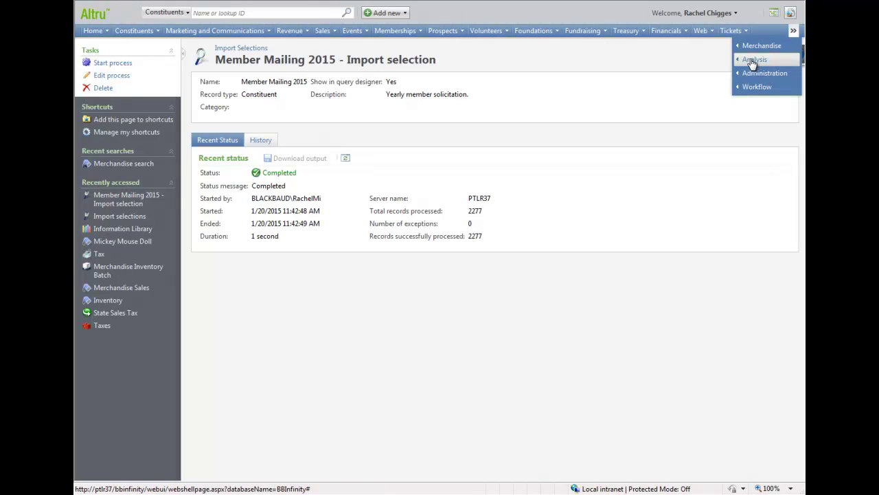
click(753, 60)
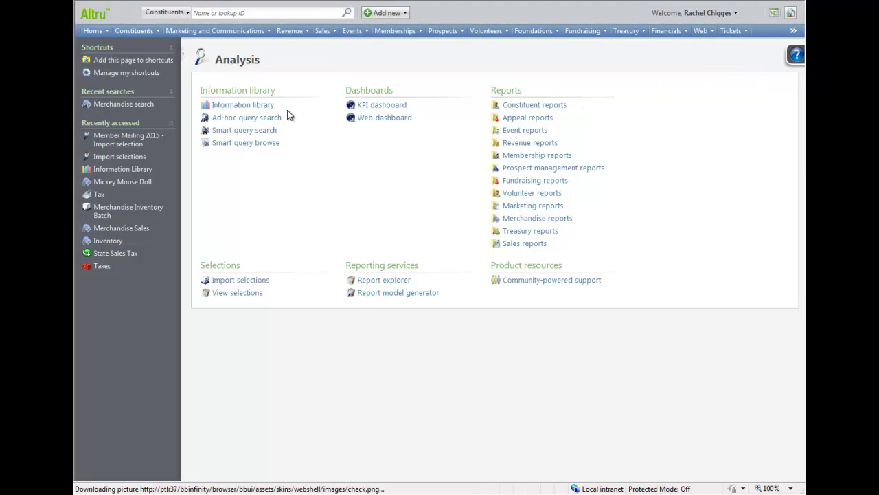
click(227, 106)
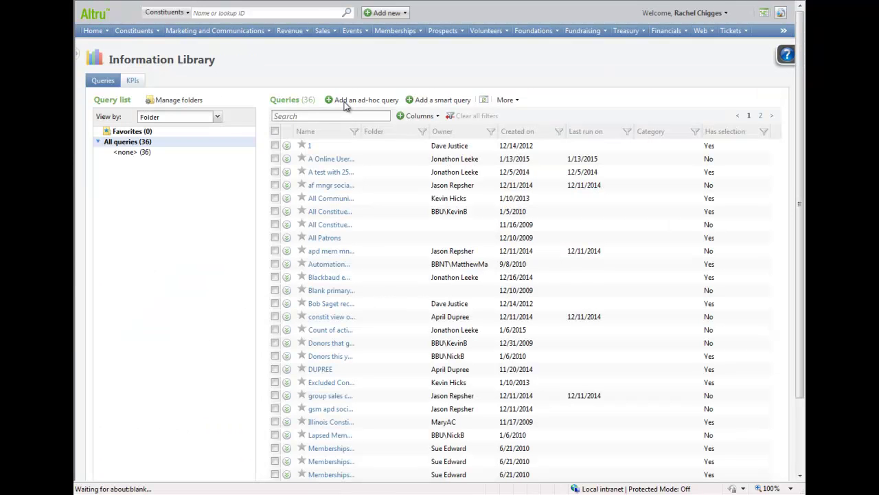
- Create a Constituents ad-hoc query filtered on Exists in 'Member Mailing 2015 (Imported)' equal to Yes
click(345, 102)
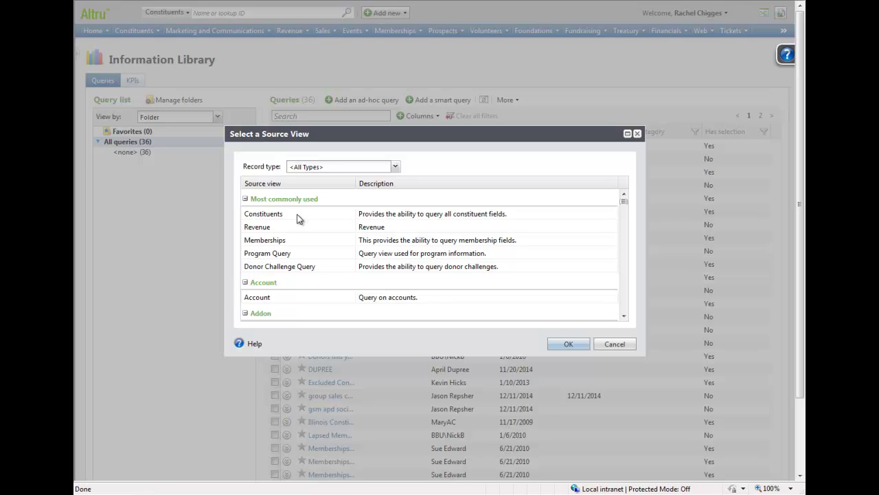
double_click(299, 218)
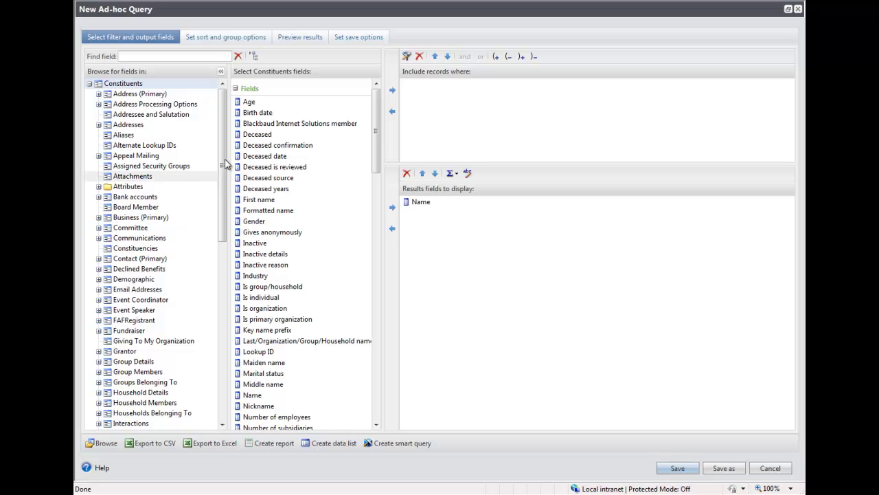
drag(222, 175, 226, 406)
click(105, 249)
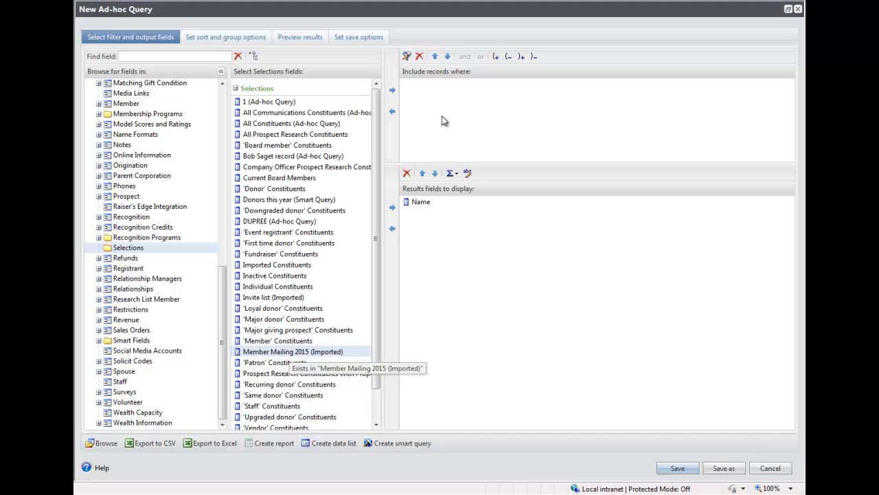
drag(443, 121, 443, 121)
click(500, 353)
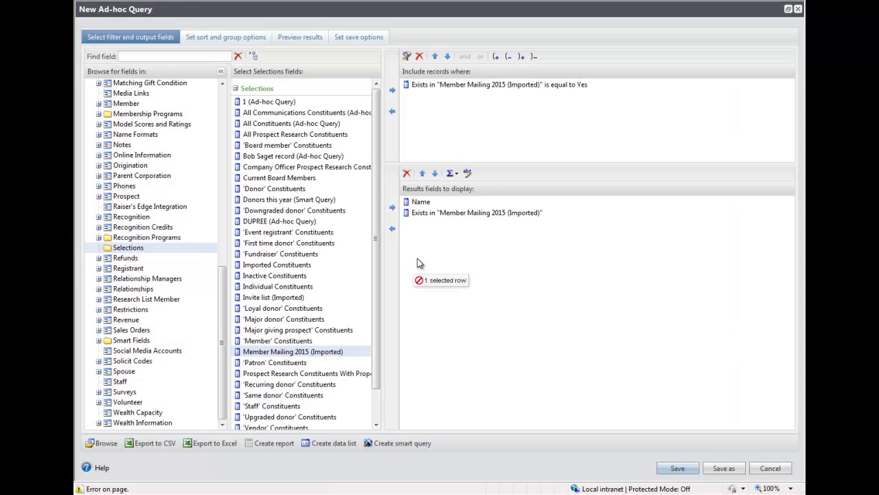
- Preview the 2277 matching records and save the query as 'Member Mailing2015'
click(300, 39)
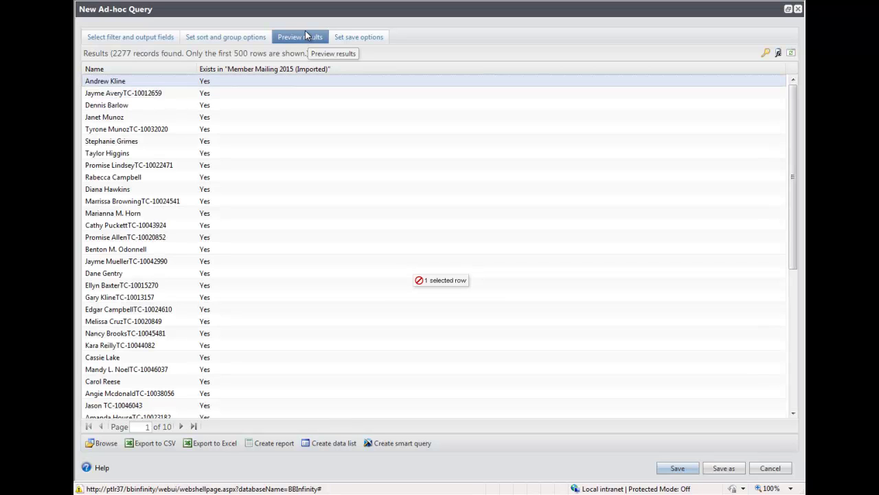
click(362, 38)
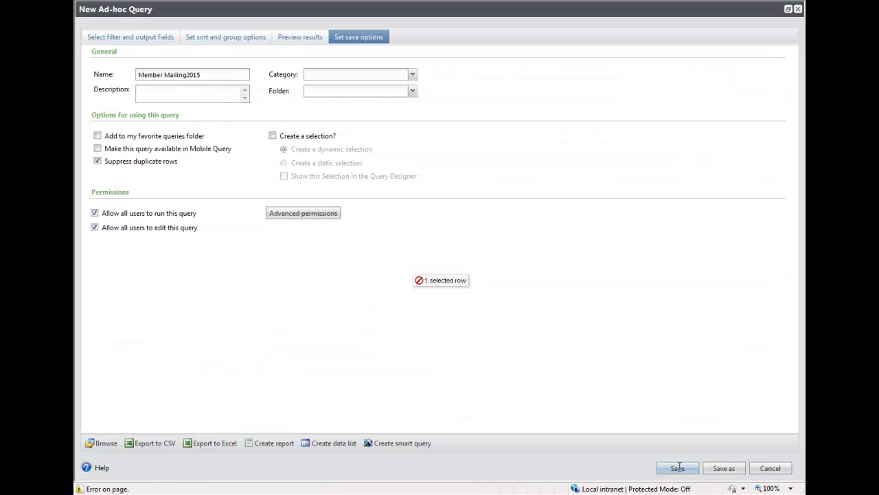
click(678, 467)
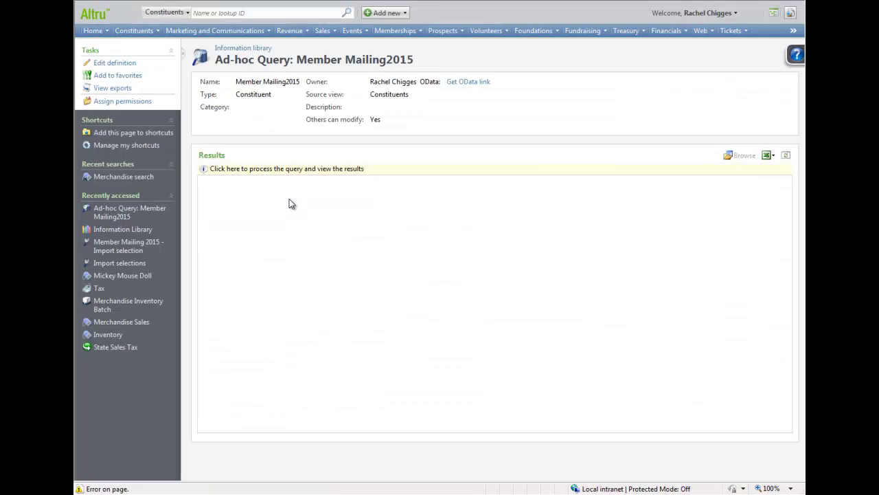